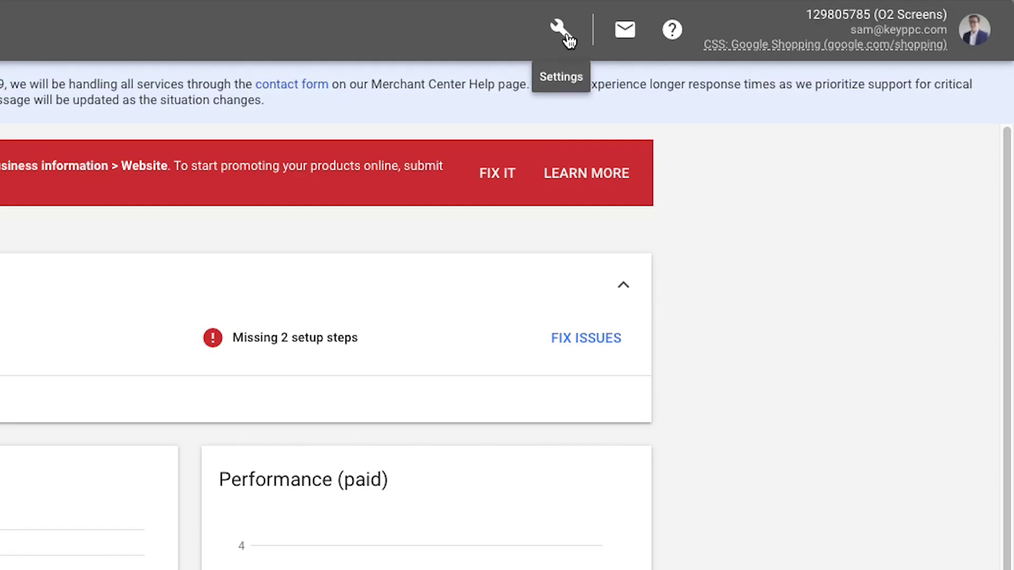
Step: Go to Business information and check the display name O2 Screens
left_click(567, 40)
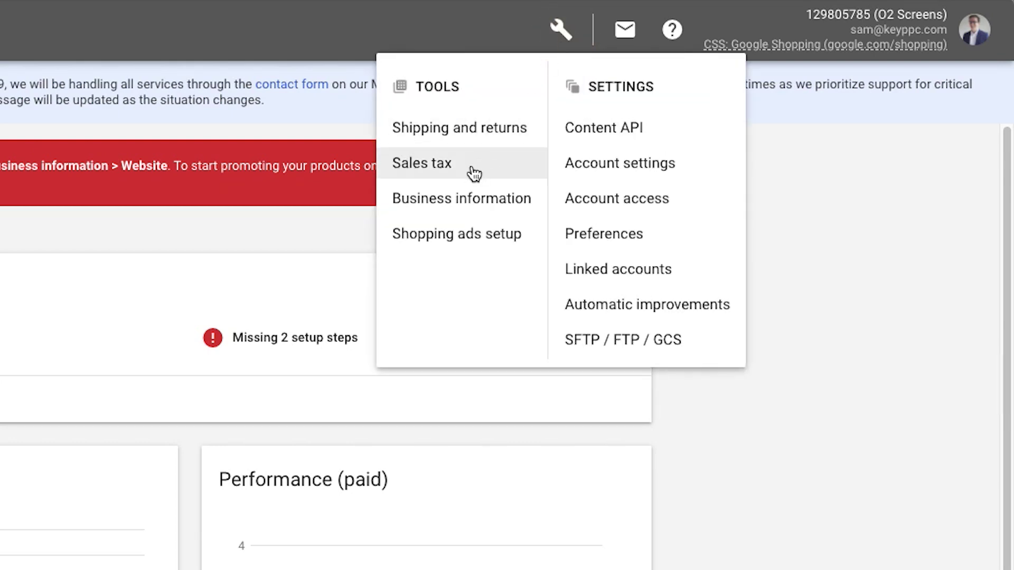
left_click(444, 206)
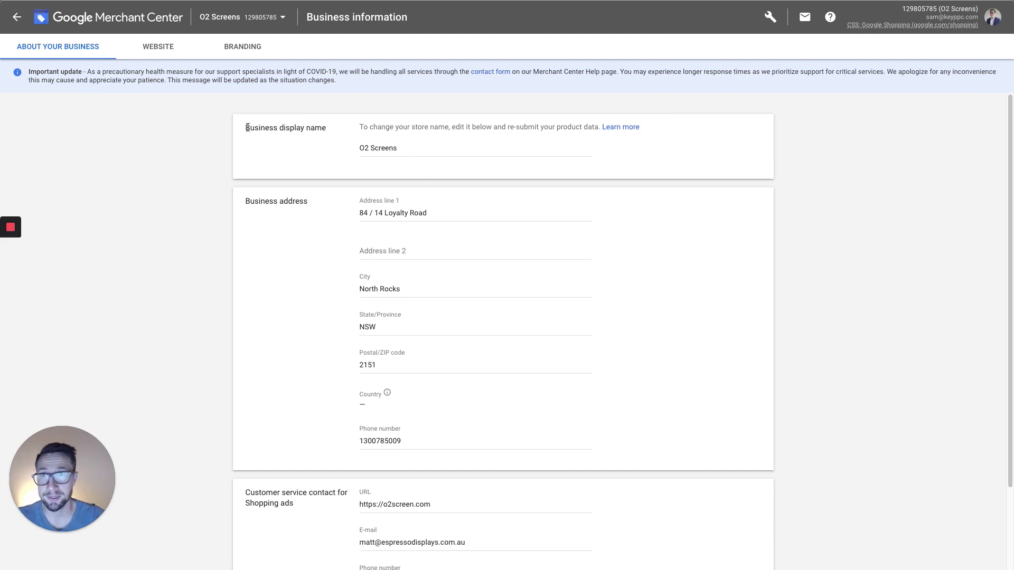
left_click_drag(247, 127, 323, 128)
left_click_drag(406, 146, 375, 145)
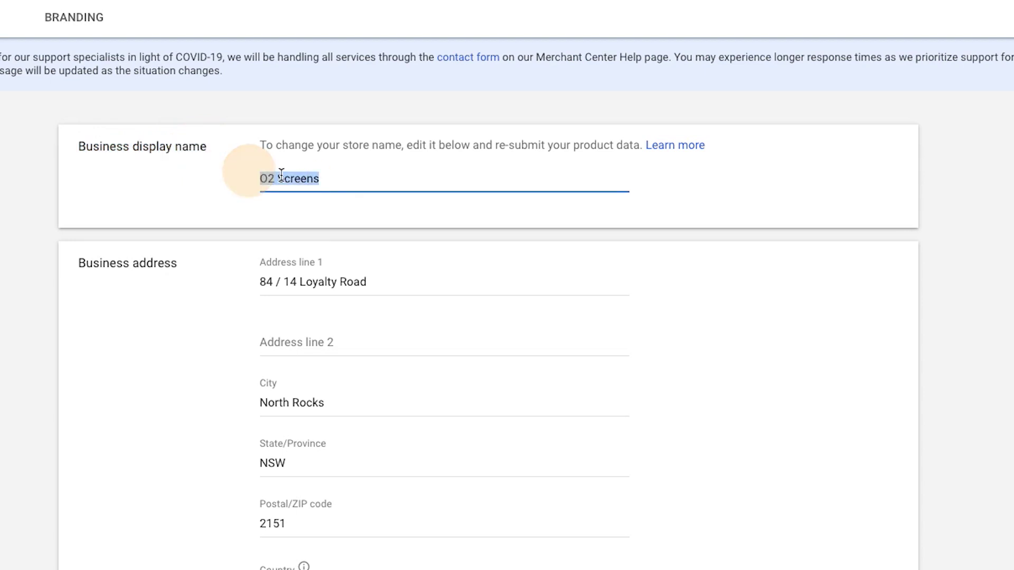
left_click(348, 179)
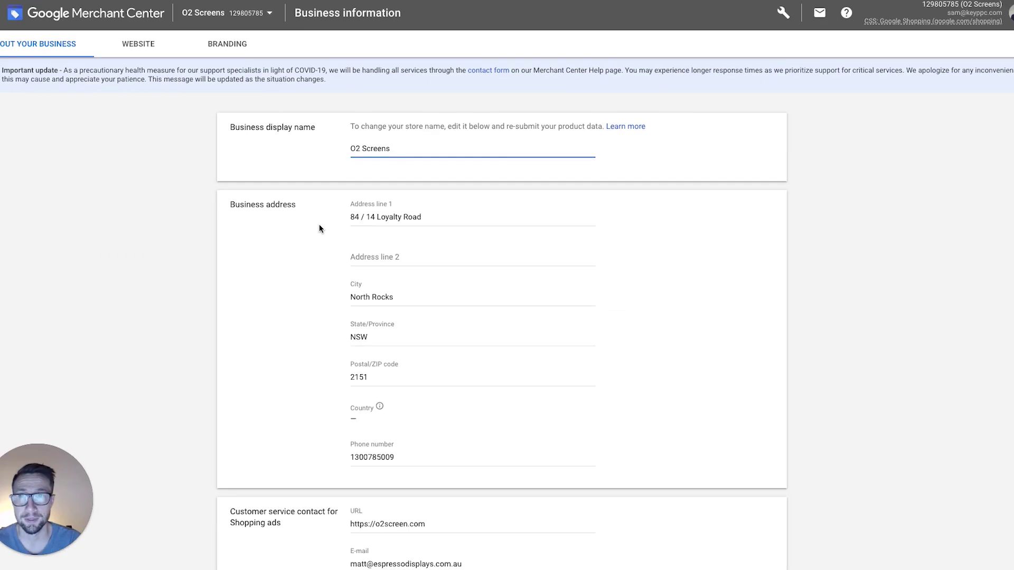
scroll(253, 264, "down", 1)
Step: Review the first business address line and the business phone number
left_click(261, 281)
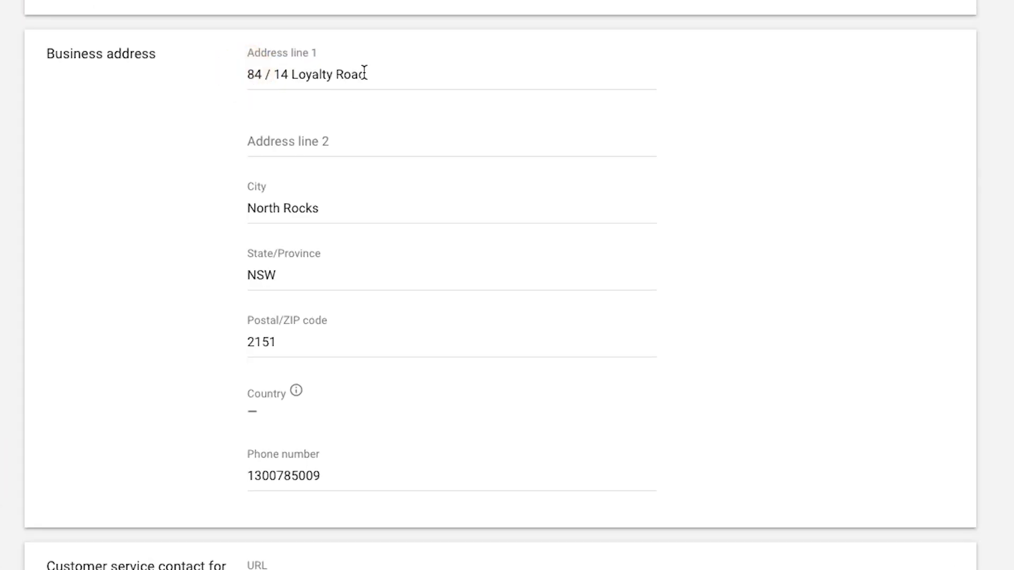
left_click_drag(363, 74, 249, 75)
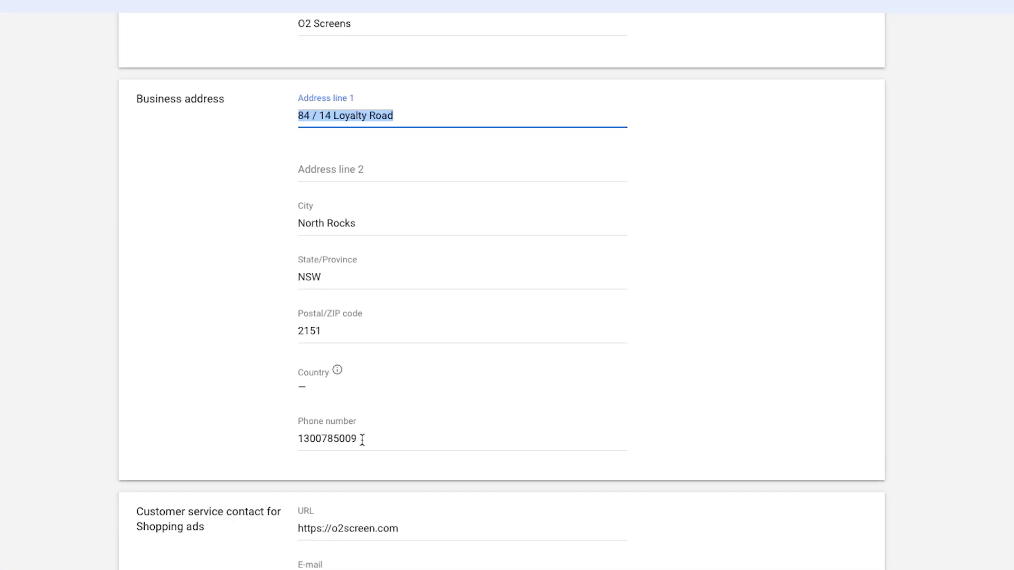
double_click(360, 393)
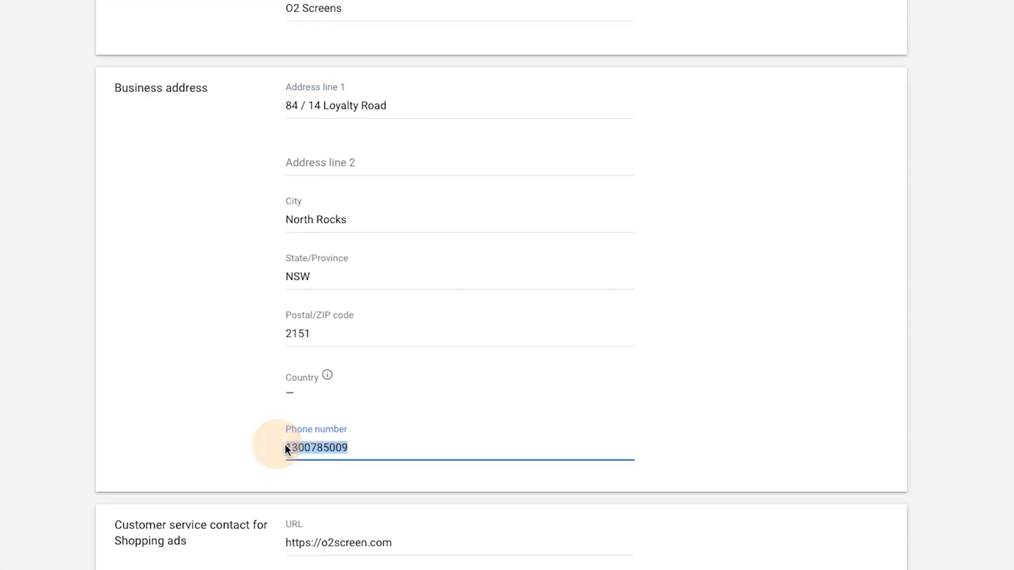
left_click(285, 371)
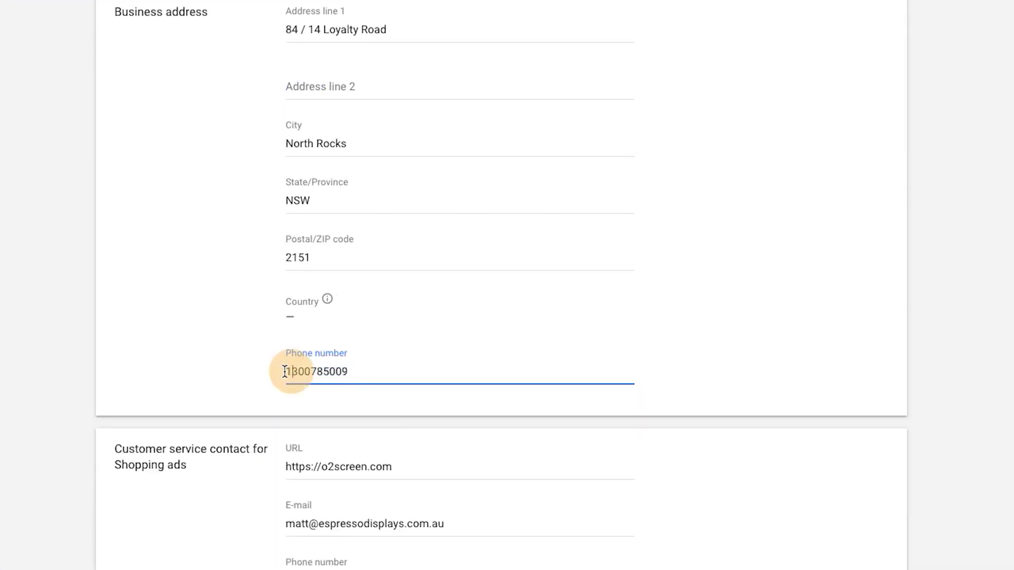
left_click(353, 369)
left_click_drag(353, 369, 278, 374)
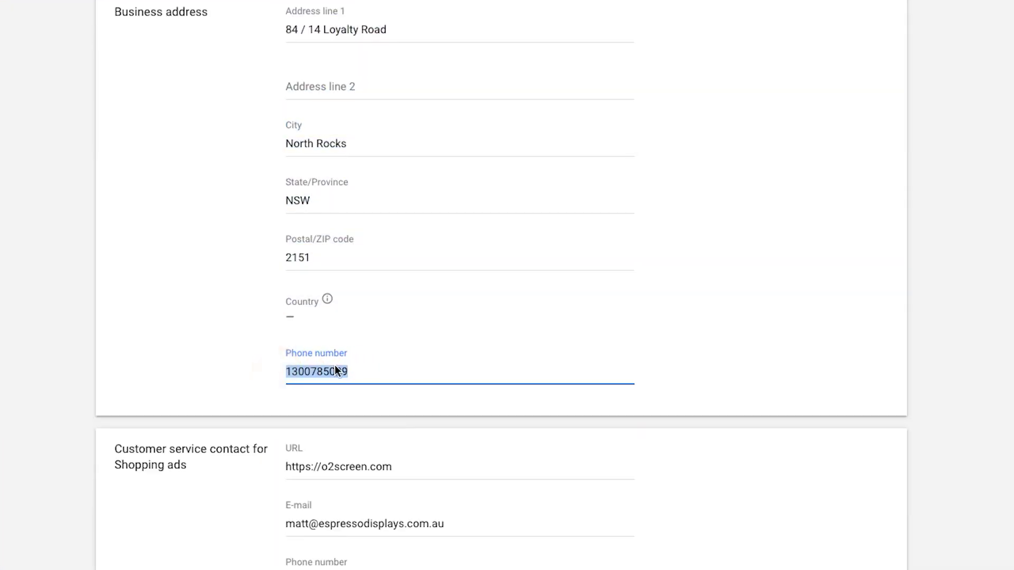
Step: Review the customer service URL, phone number and e-mail contact fields
left_click_drag(305, 447, 283, 467)
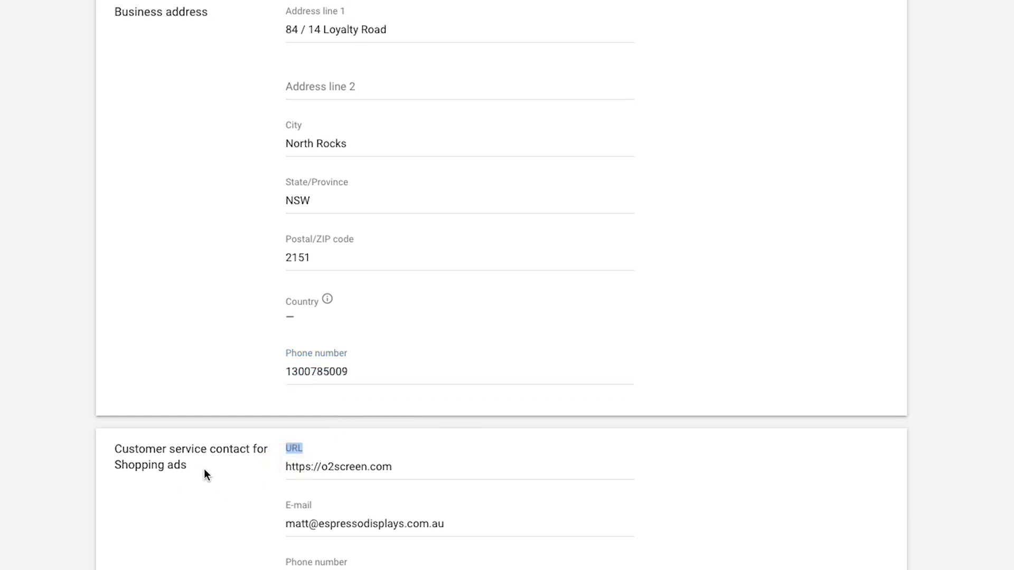
left_click_drag(392, 569, 279, 569)
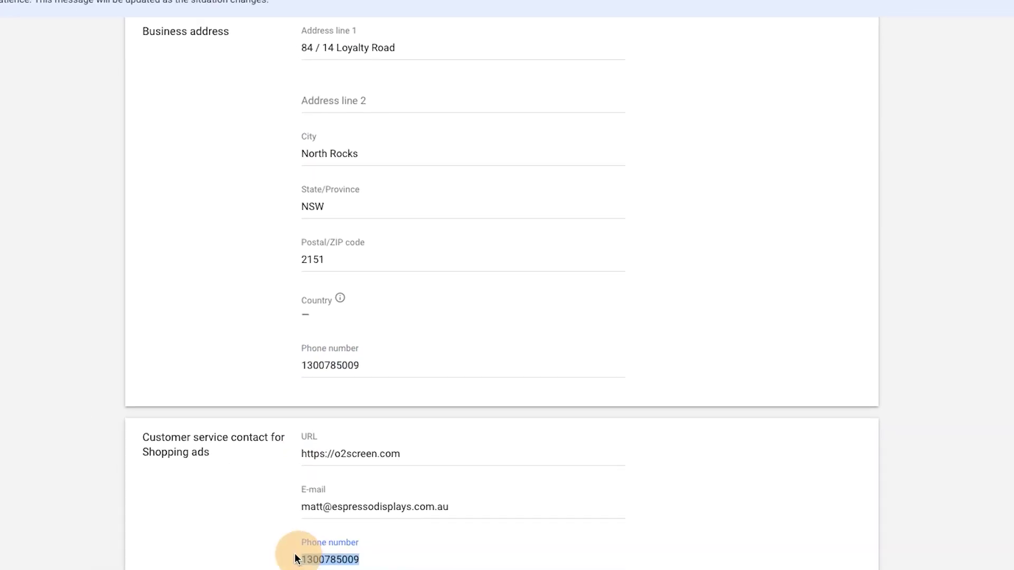
left_click_drag(359, 366, 299, 367)
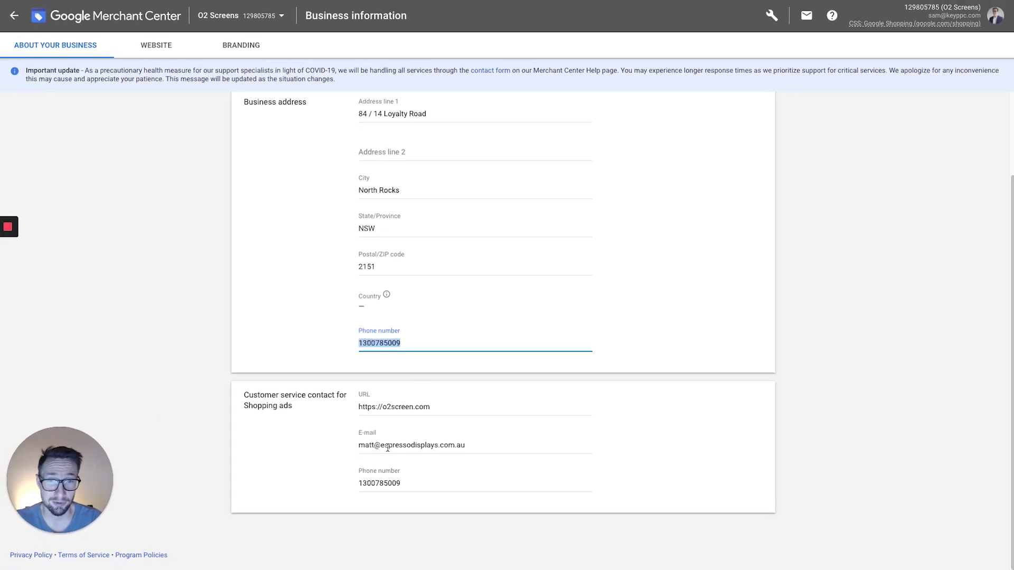
left_click(473, 442)
scroll(410, 341, "up", 2)
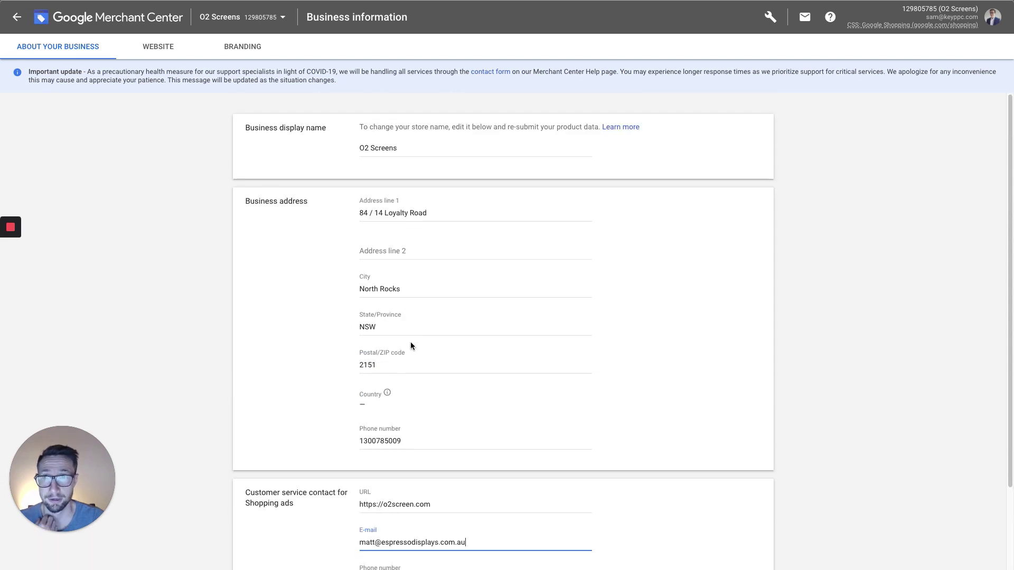
scroll(267, 156, "down", 1)
scroll(222, 106, "up", 1)
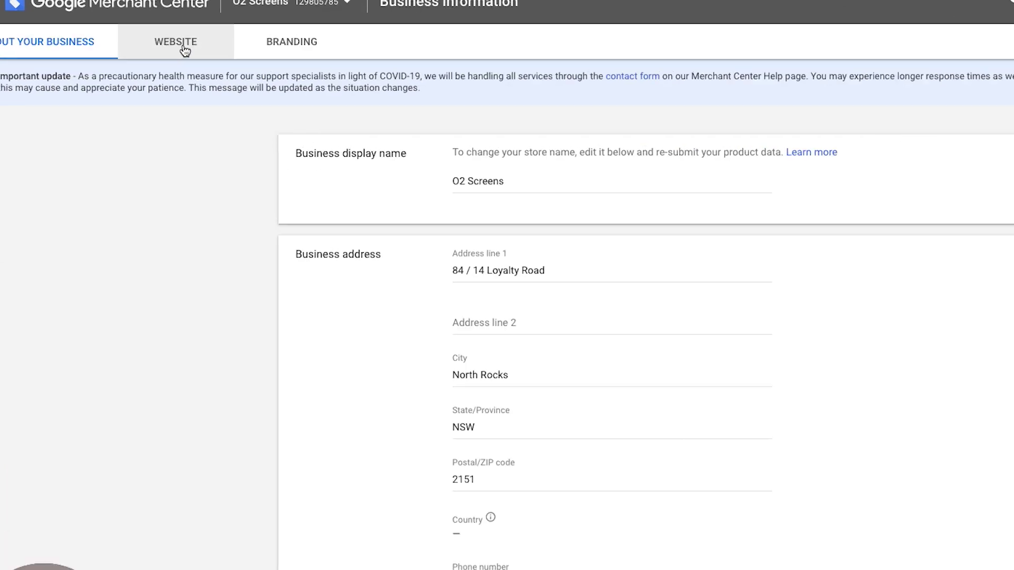
left_click(191, 50)
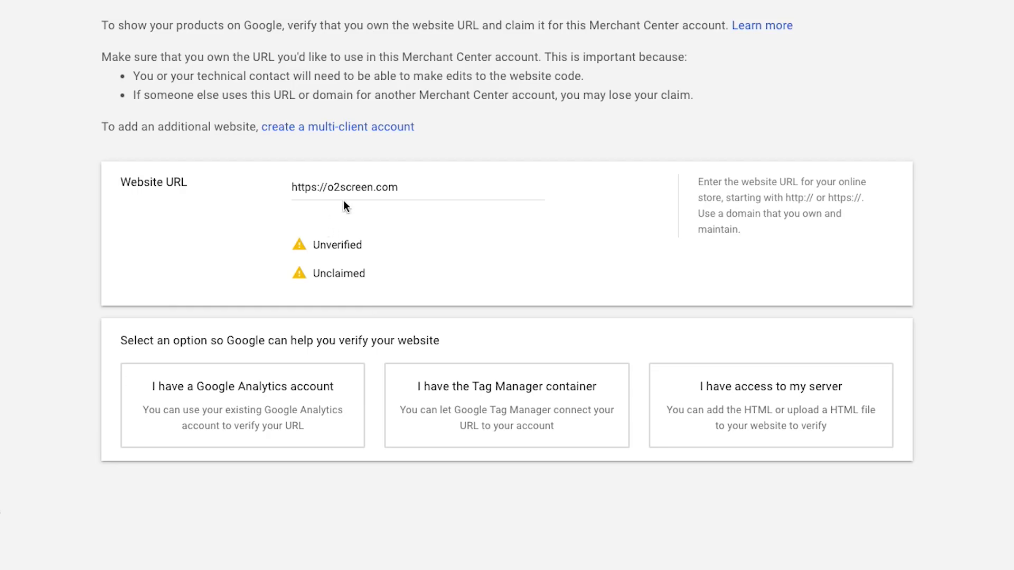
left_click_drag(401, 187, 280, 189)
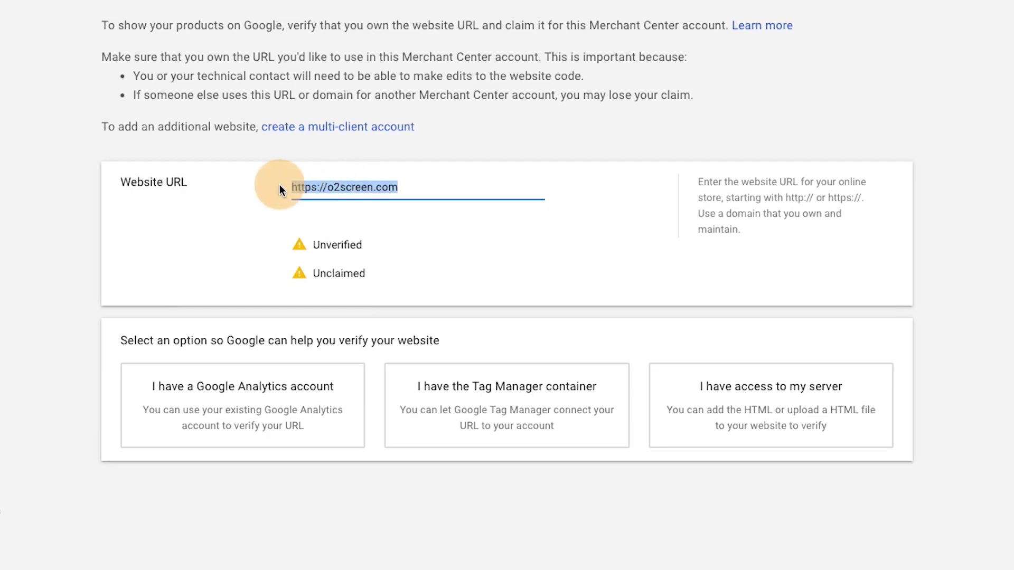
left_click(404, 178)
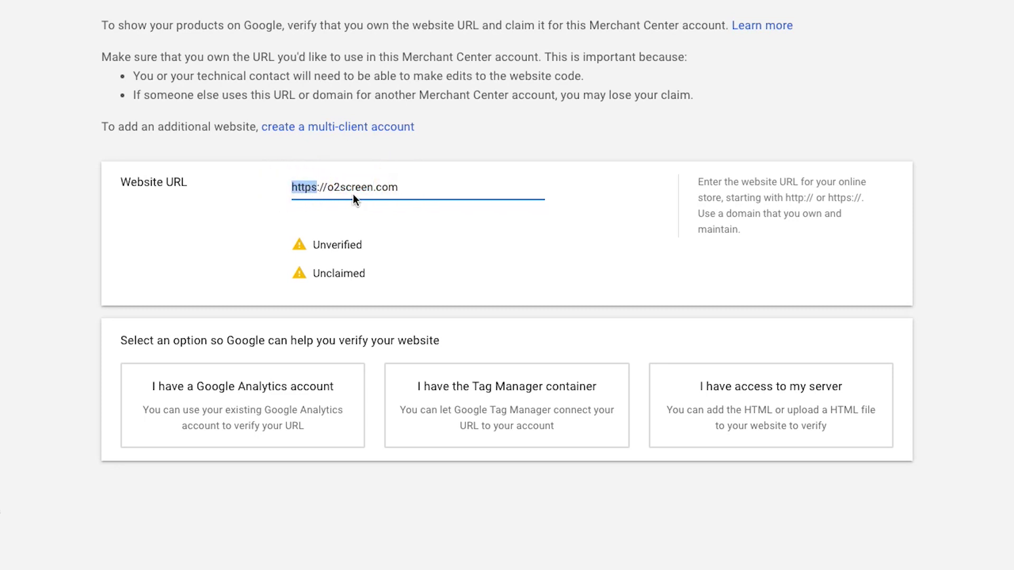
left_click_drag(400, 185, 291, 196)
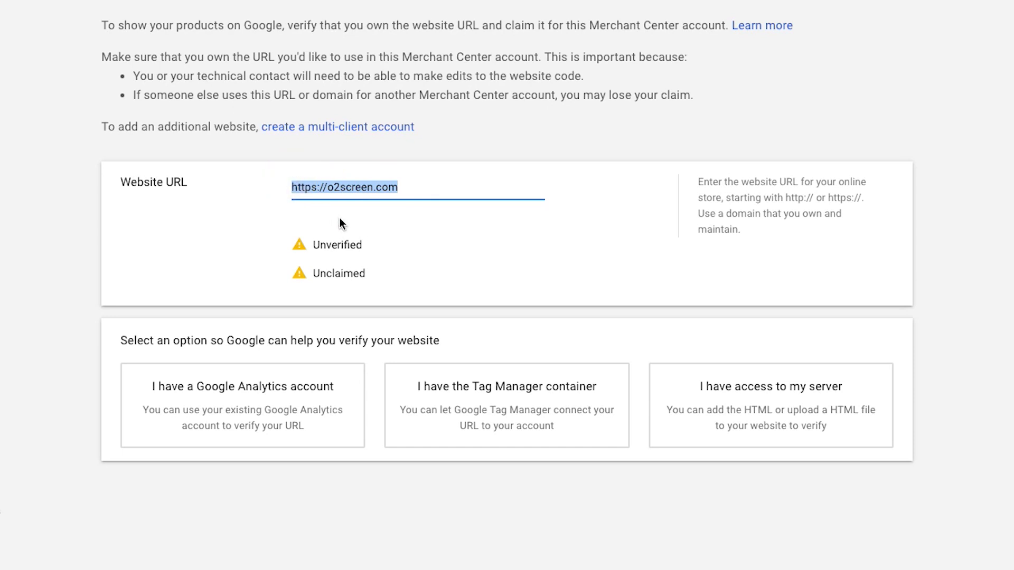
left_click_drag(312, 244, 364, 245)
left_click_drag(320, 273, 371, 273)
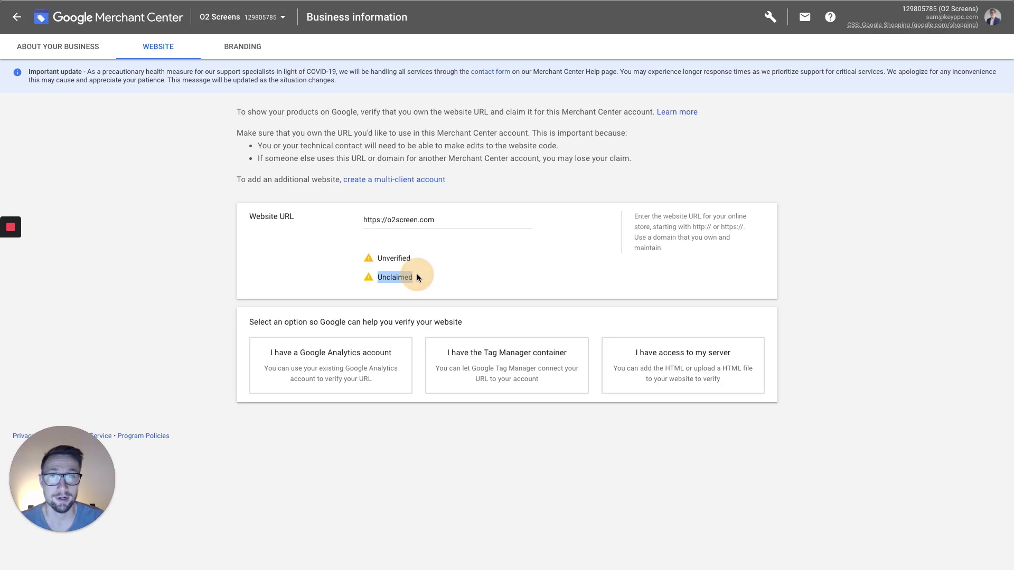
Step: Compare Google Analytics and Tag Manager verification, leaving the Tag Manager container option chosen
left_click(338, 285)
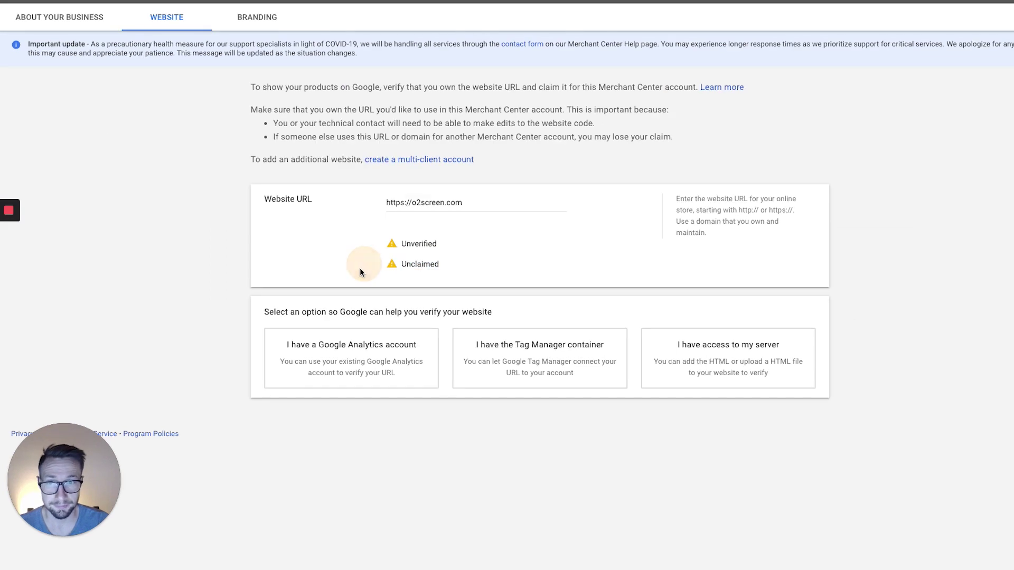
left_click(352, 363)
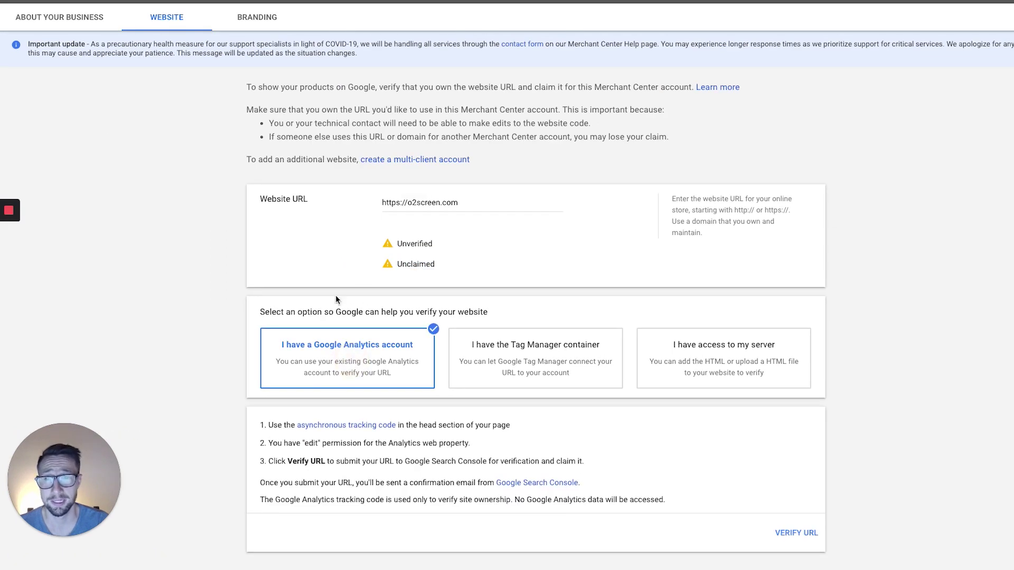
scroll(382, 351, "down", 1)
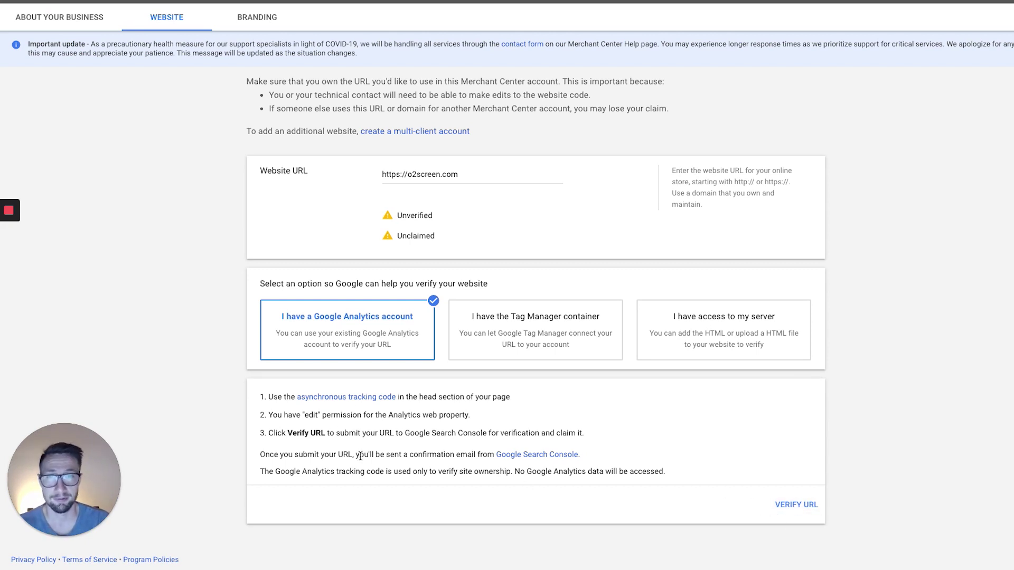
left_click(518, 344)
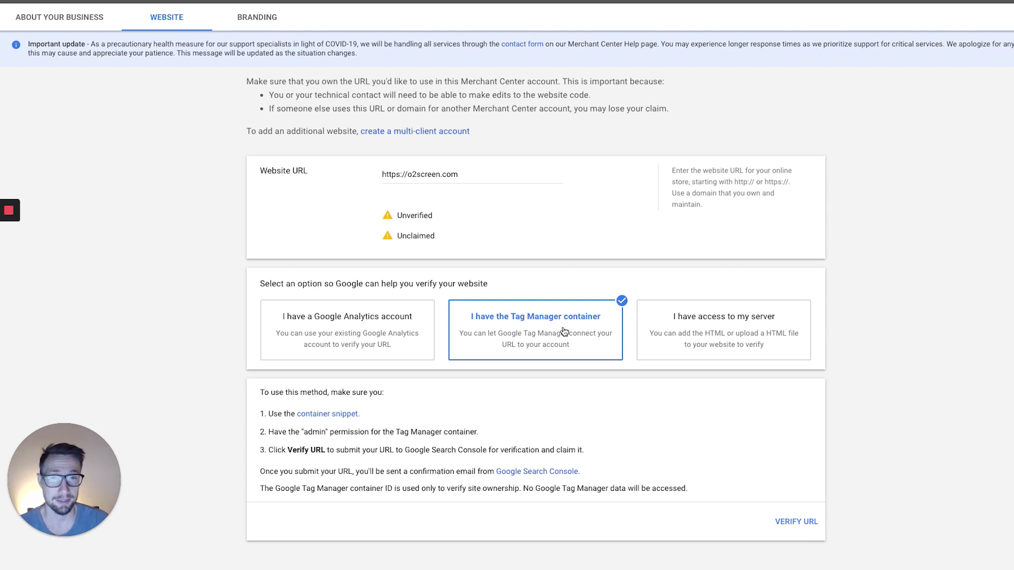
Step: Review server-access and HTML-file methods, then select Google Analytics account verification
left_click(737, 339)
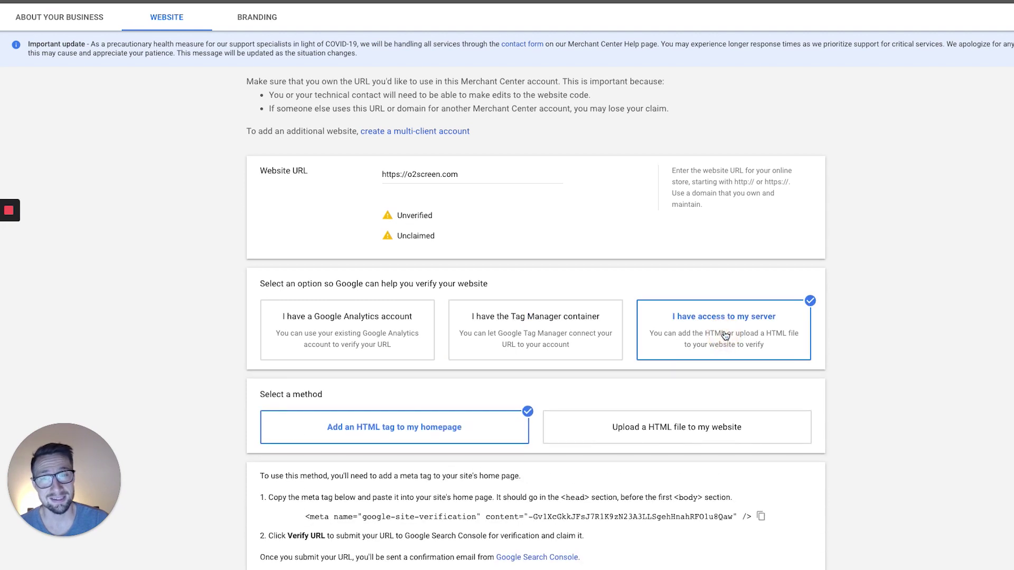
scroll(592, 380, "down", 2)
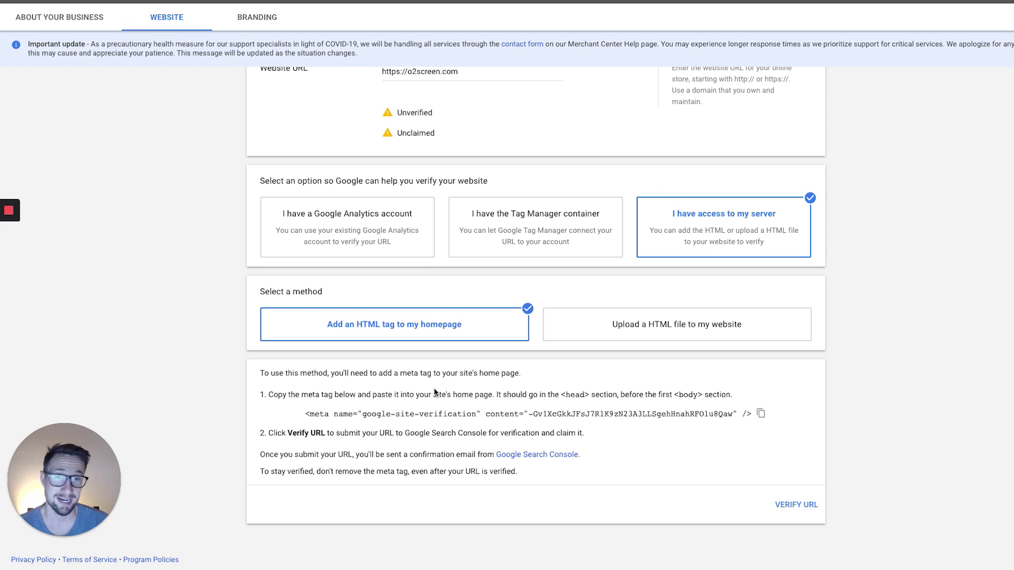
left_click(303, 415)
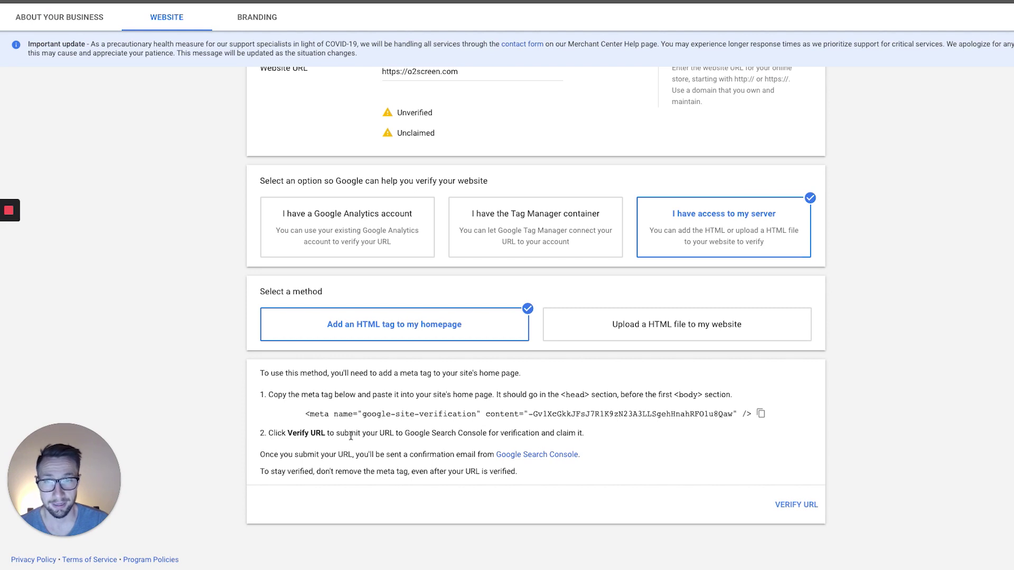
left_click(642, 338)
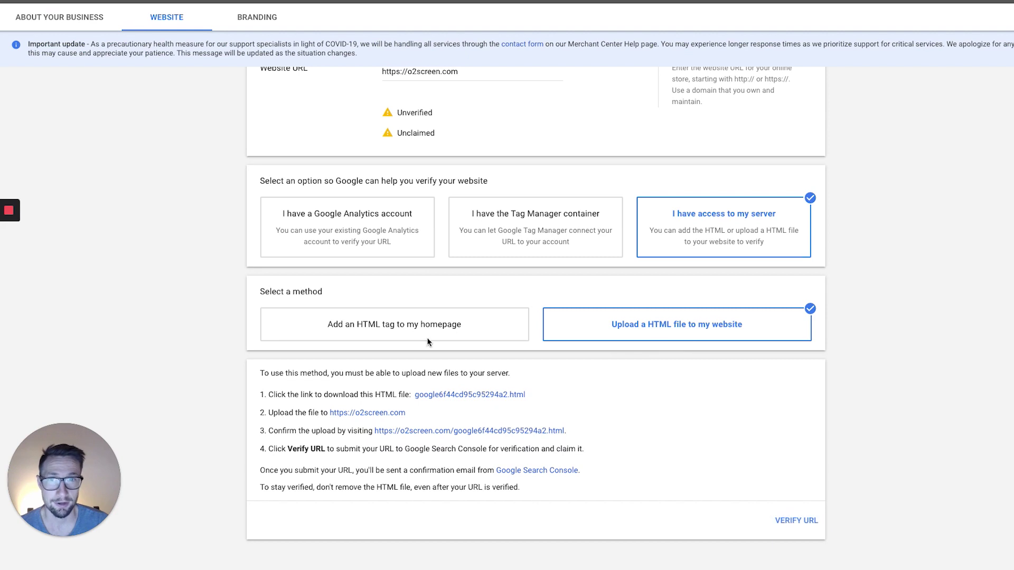
left_click(353, 232)
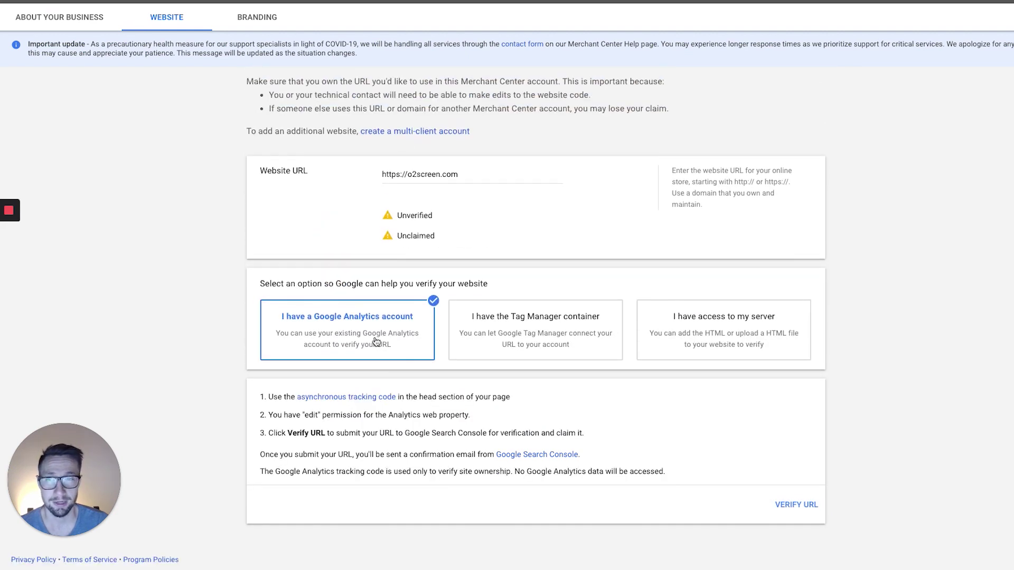
scroll(376, 340, "up", 1)
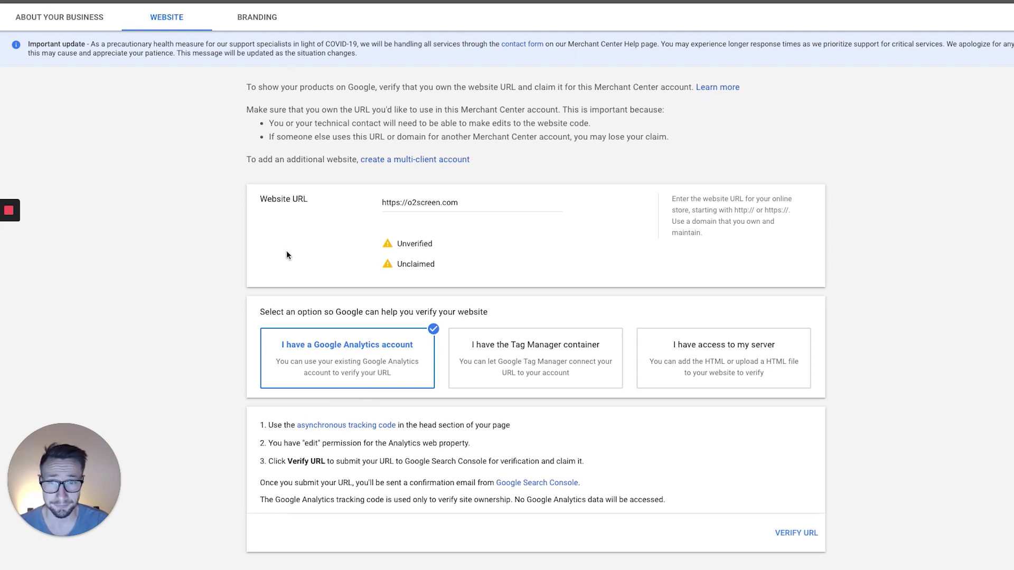
Step: In the Branding settings, inspect the main color's hex and rgba values
left_click(251, 21)
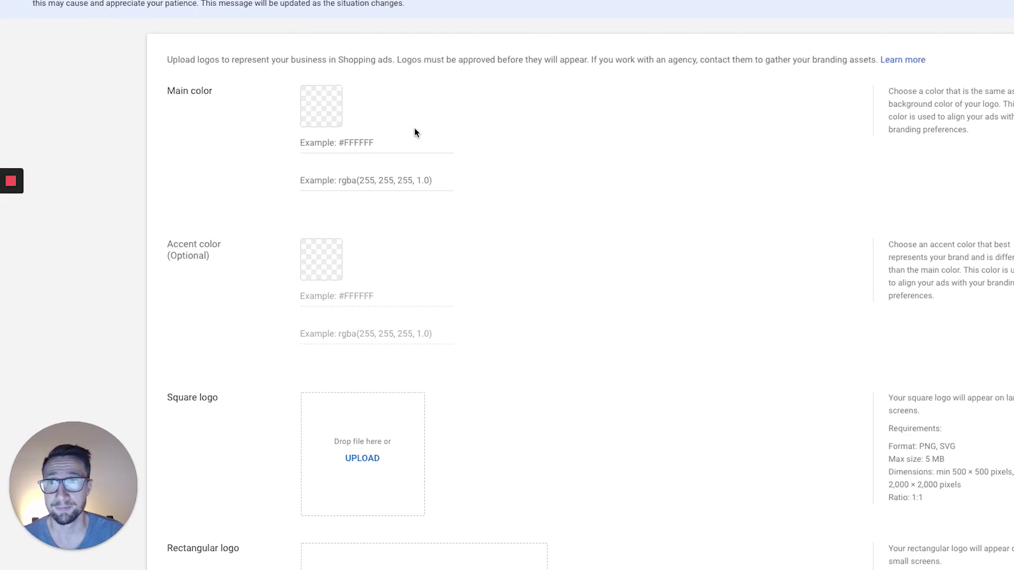
scroll(435, 132, "down", 2)
scroll(448, 138, "up", 3)
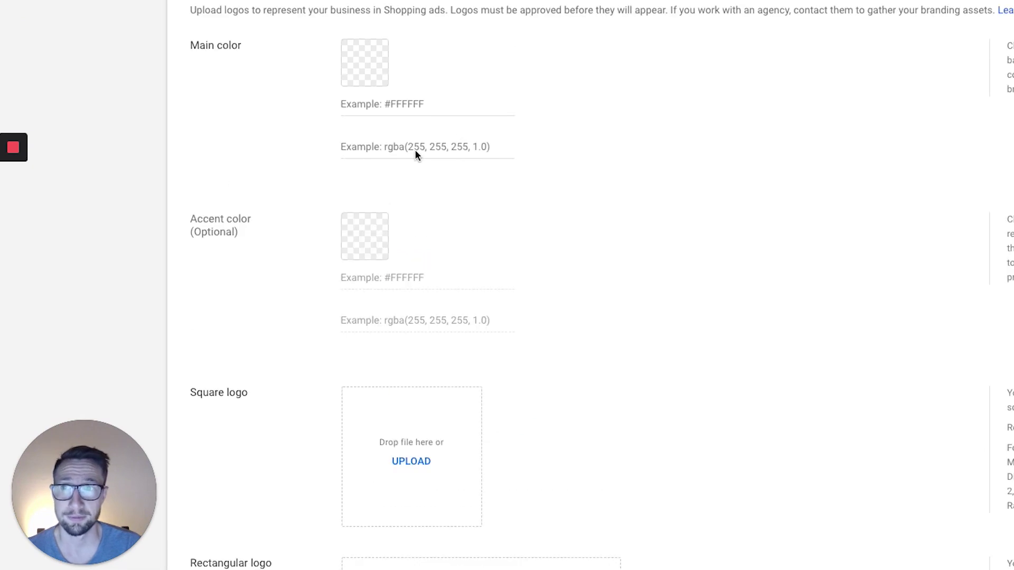
left_click(424, 102)
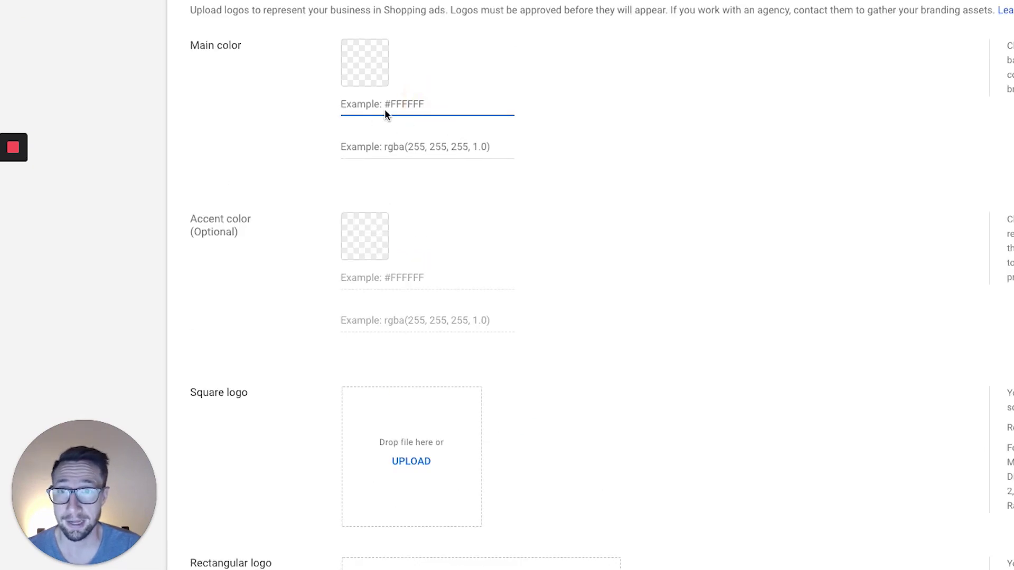
left_click(424, 103)
left_click(362, 103)
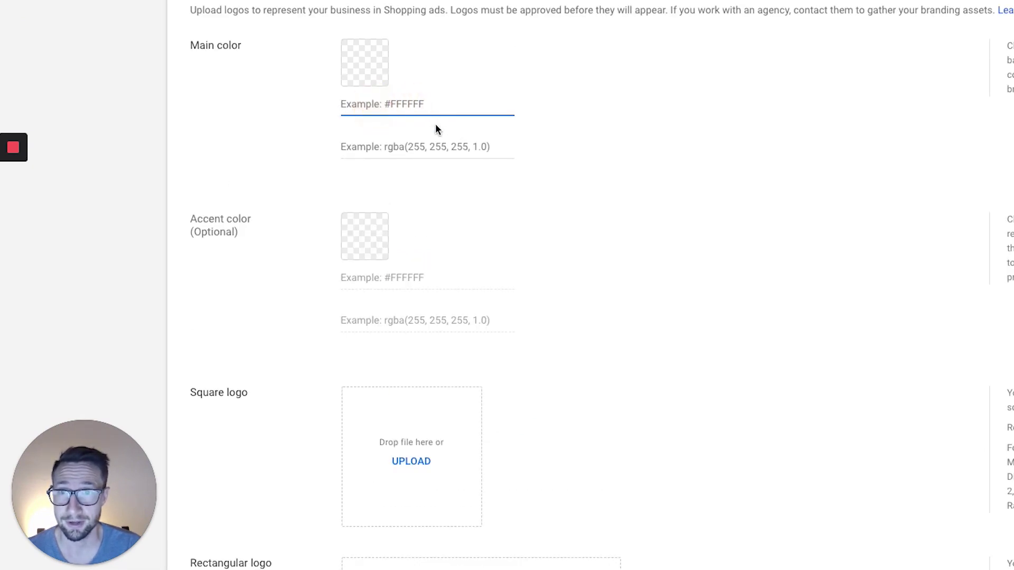
left_click(409, 147)
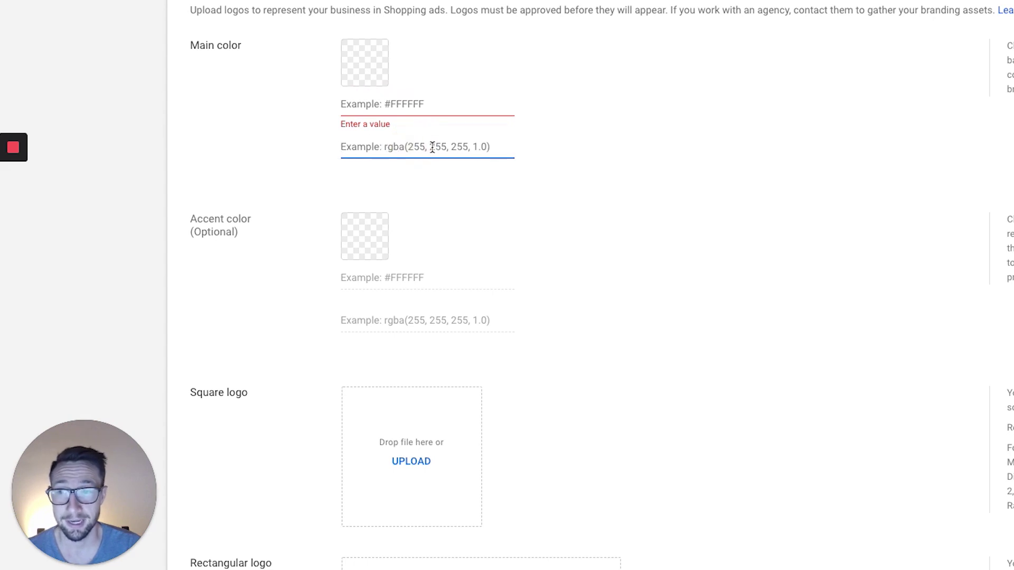
left_click(381, 103)
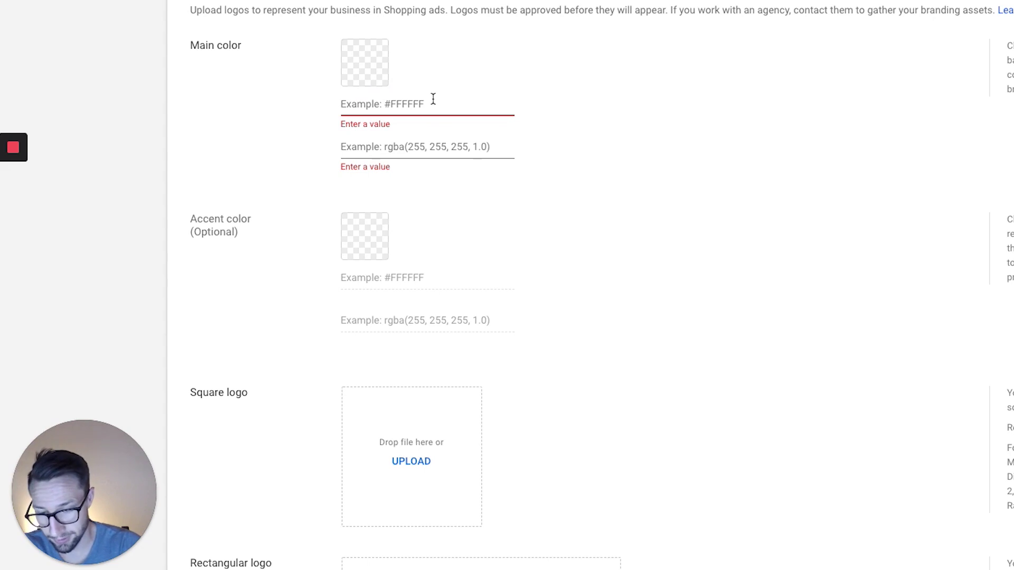
Step: Replace the main color #FFFFFF with black #000
type("#FFFF")
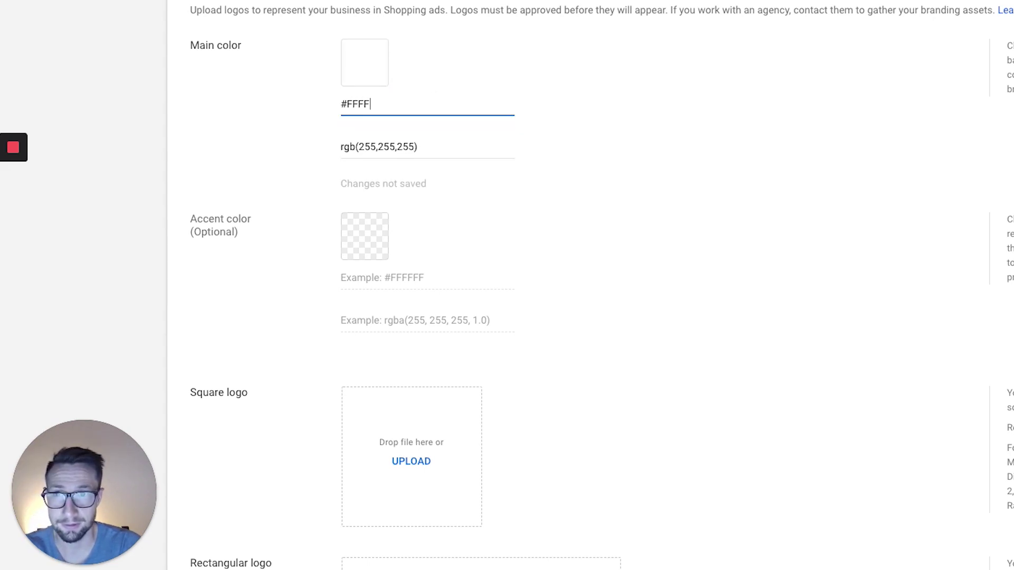
type("FF")
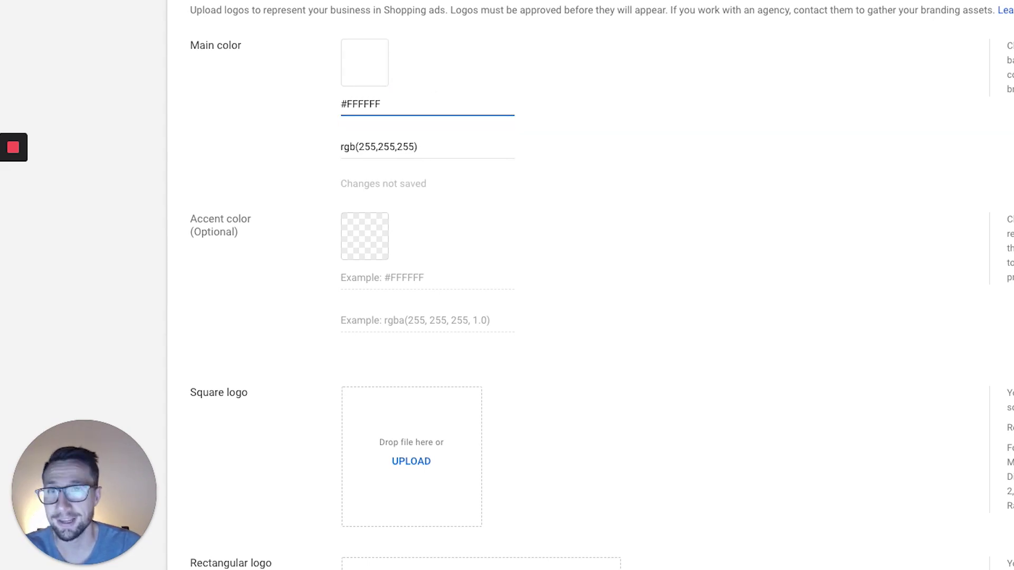
double_click(363, 104)
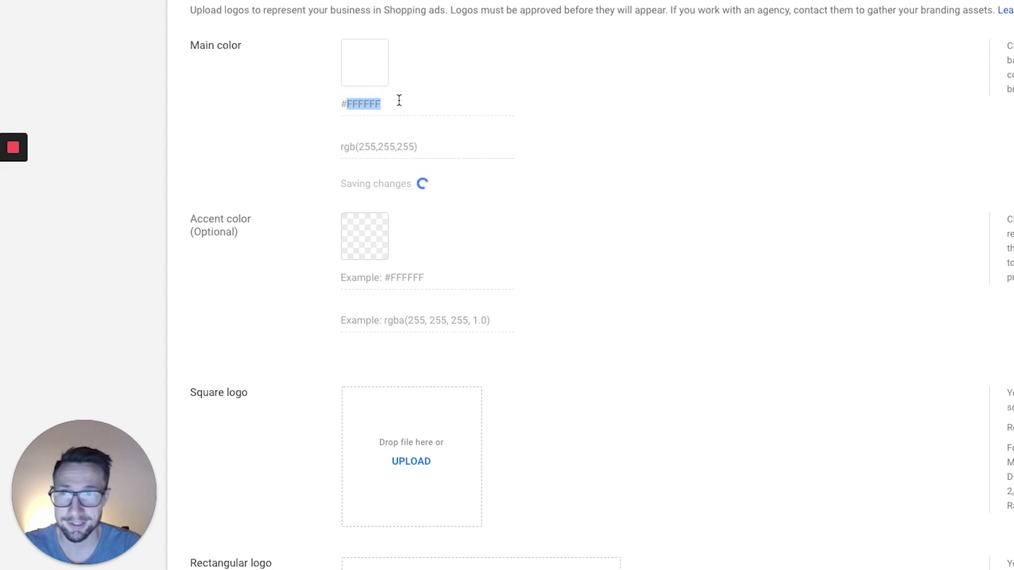
left_click(399, 100)
type("0")
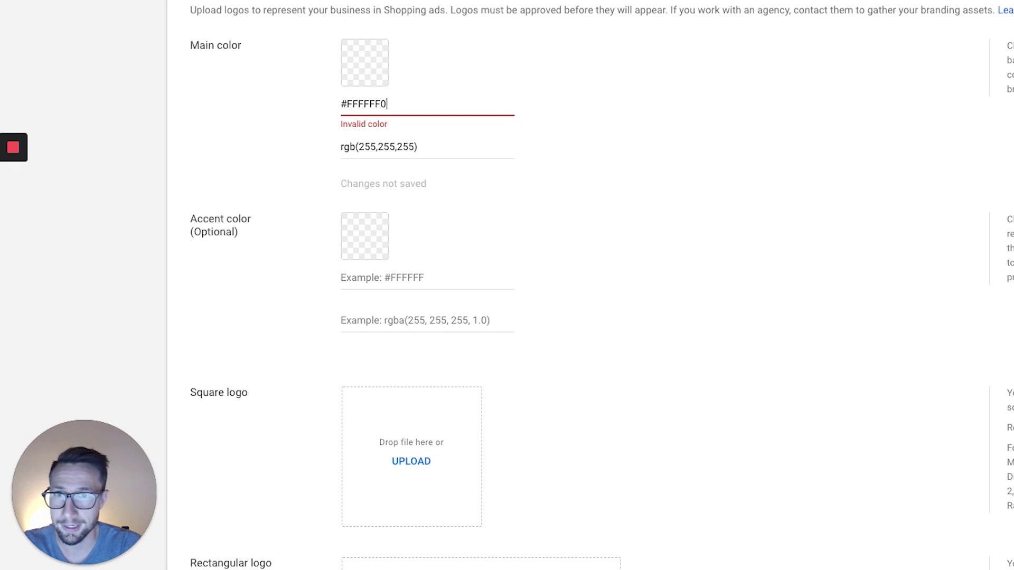
key("BackSpace")
key("BackSpace")
key("BackSpace")
key("BackSpace")
key("BackSpace")
key("BackSpace")
type("000")
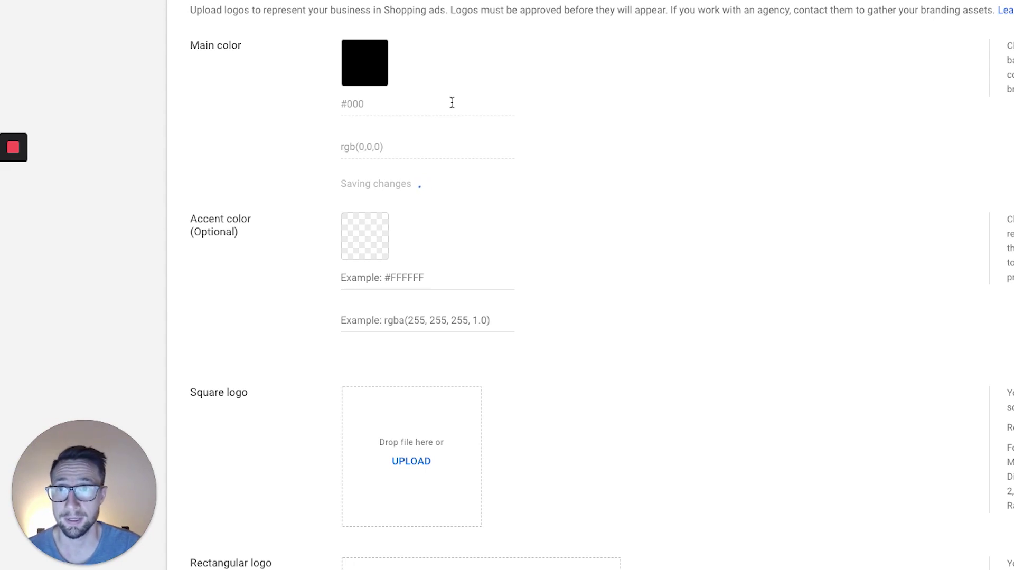
left_click(437, 278)
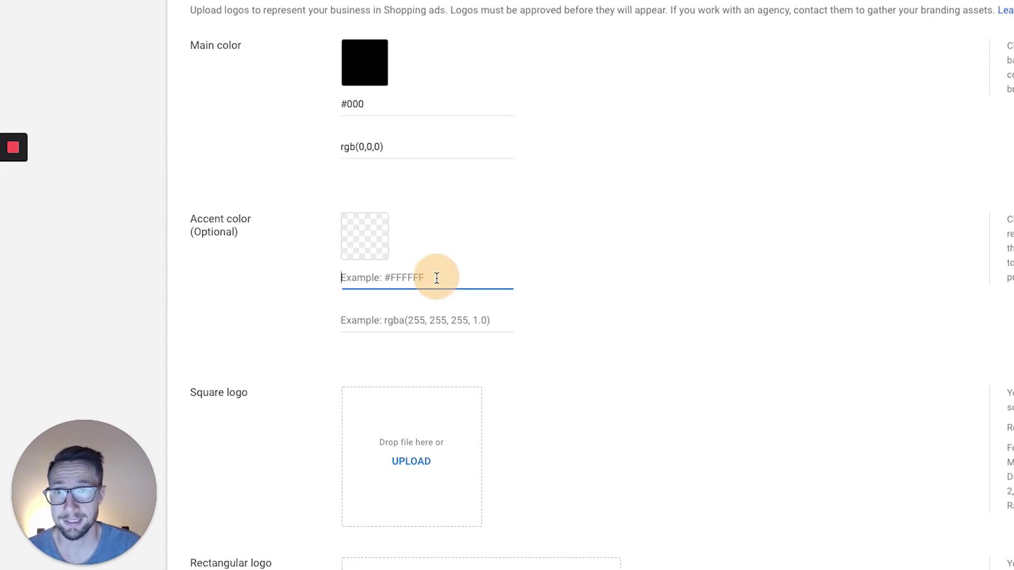
left_click_drag(197, 218, 322, 244)
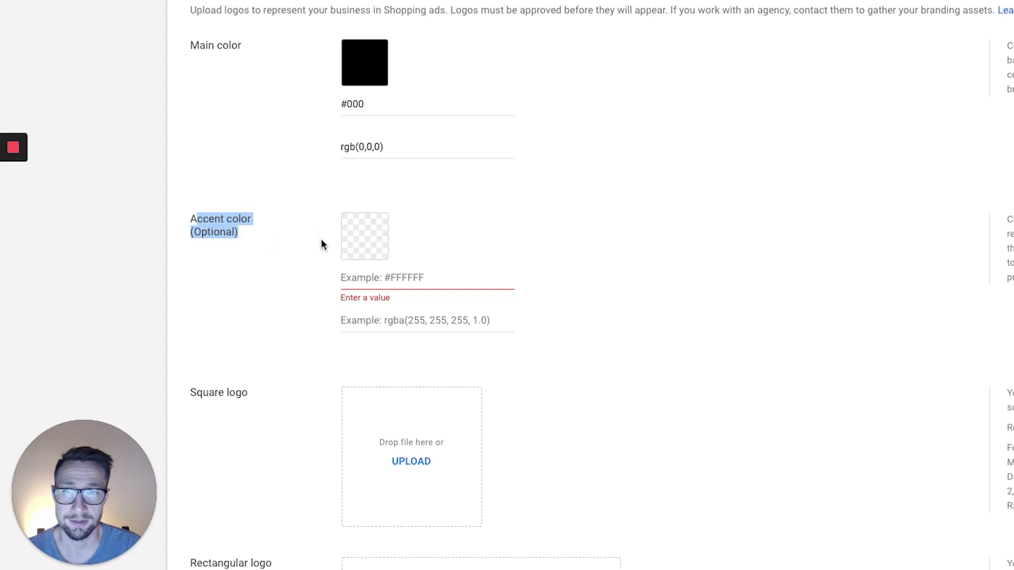
scroll(322, 242, "down", 1)
scroll(365, 321, "down", 2)
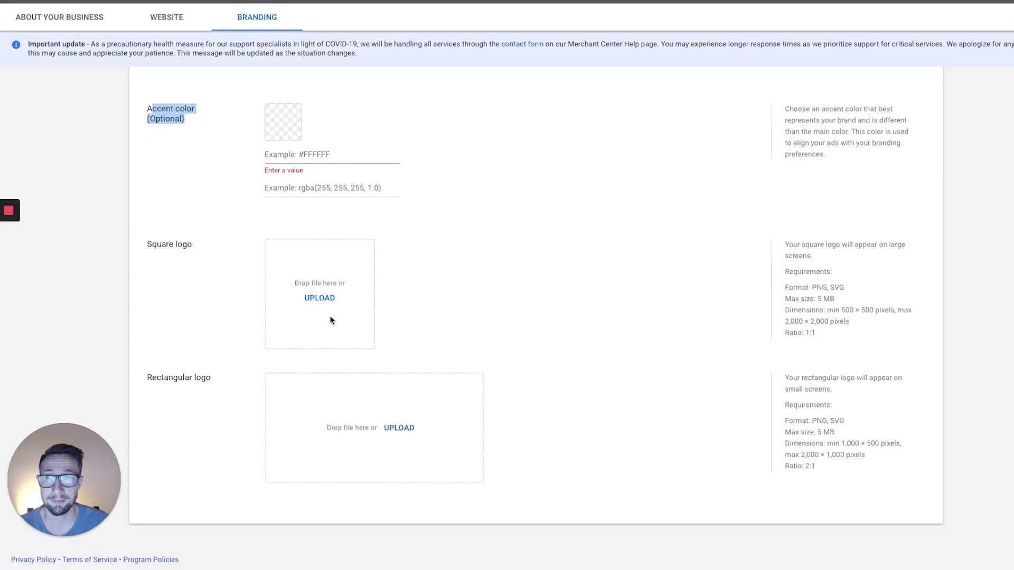
mouse_move(783, 246)
left_mouse_down()
mouse_move(878, 294)
mouse_move(861, 334)
mouse_move(824, 325)
mouse_move(775, 257)
left_mouse_up()
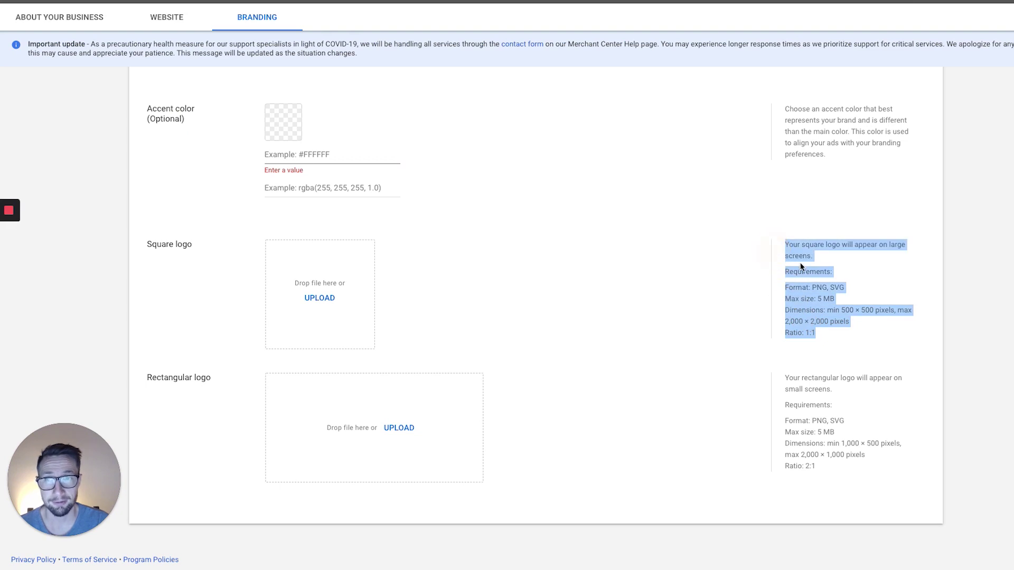
left_click(832, 286)
left_click(819, 288)
double_click(819, 288)
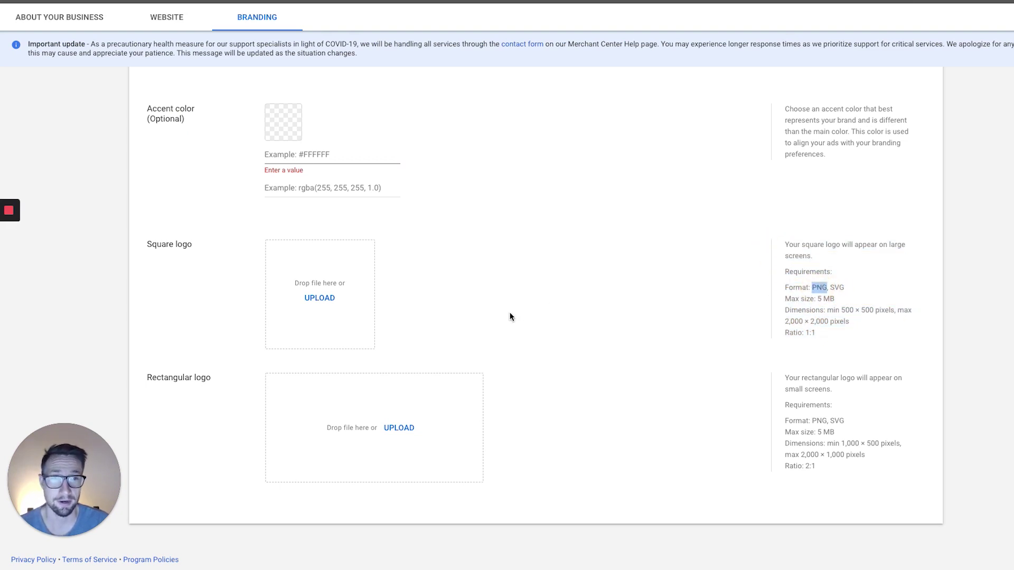
left_click(421, 299)
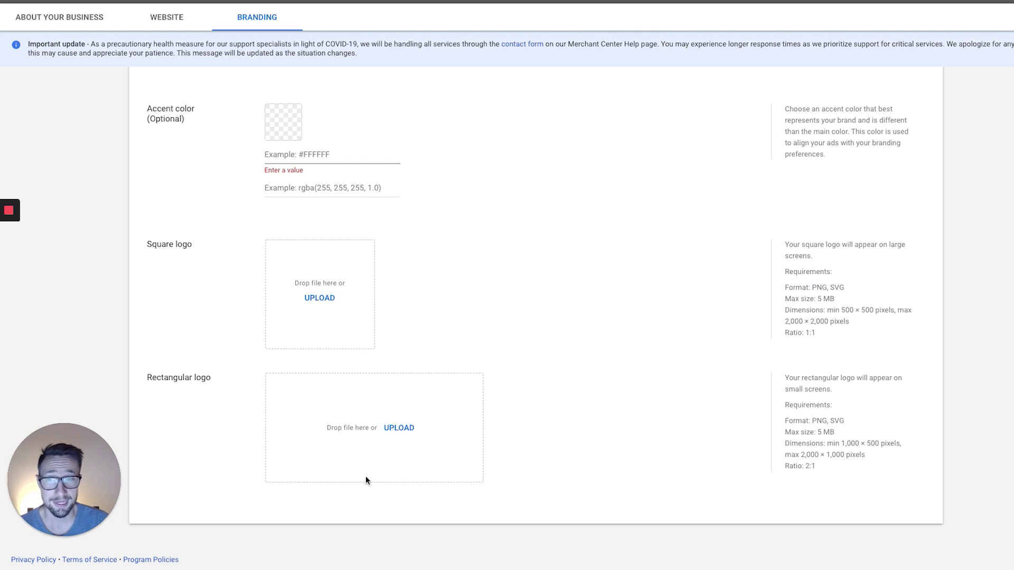
left_click_drag(801, 455, 880, 443)
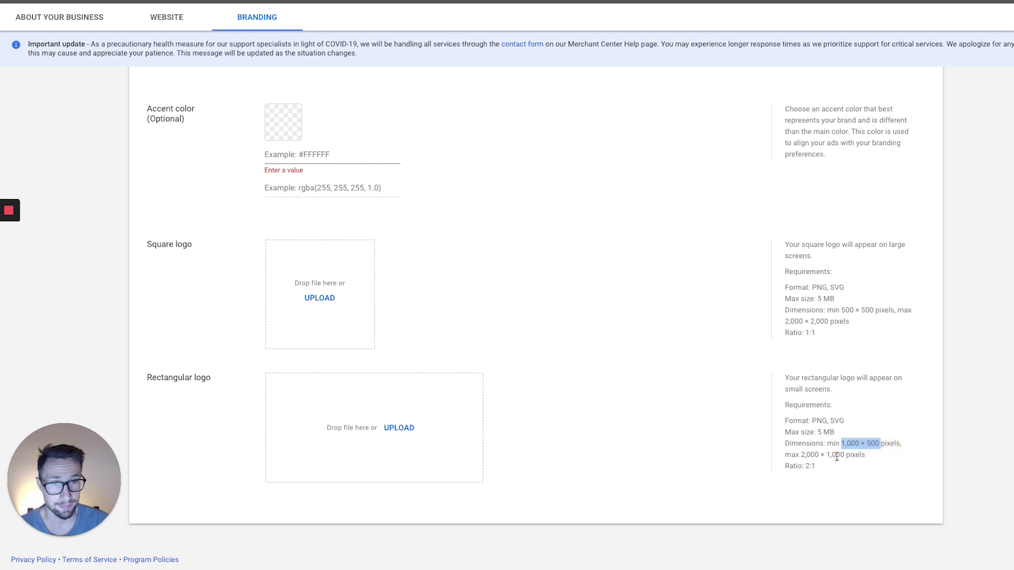
left_click(819, 469)
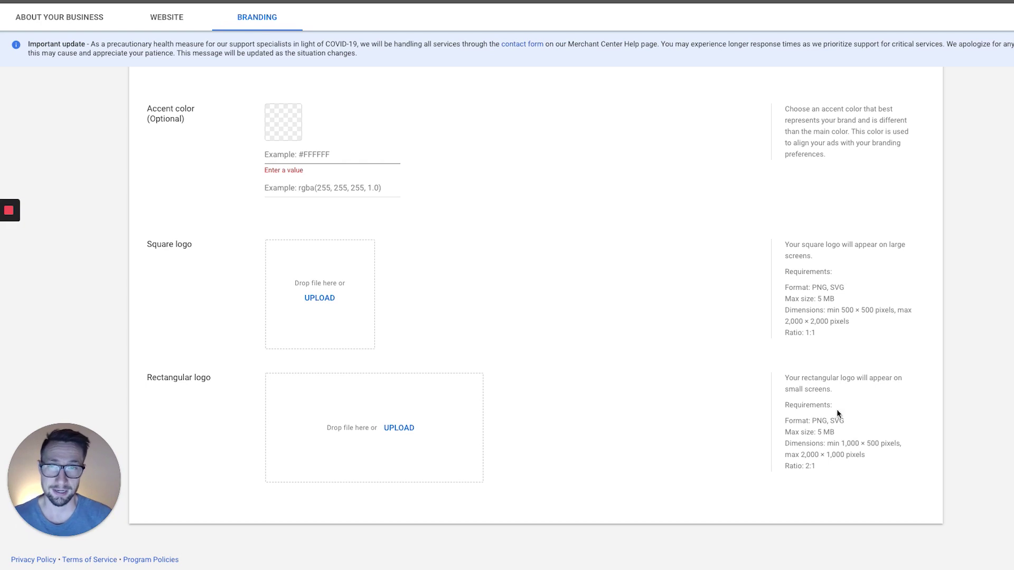
scroll(836, 410, "up", 3)
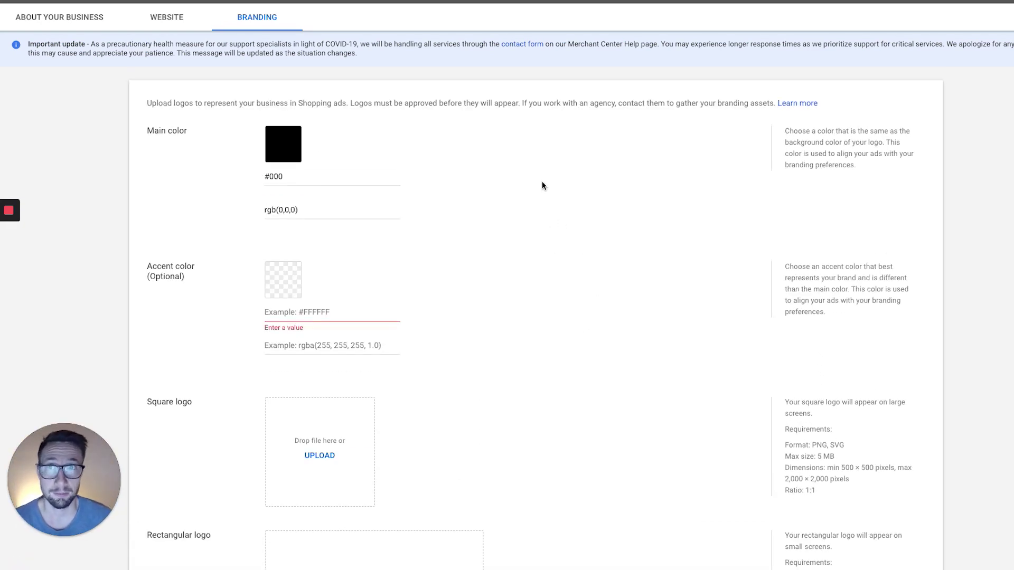
scroll(433, 195, "down", 3)
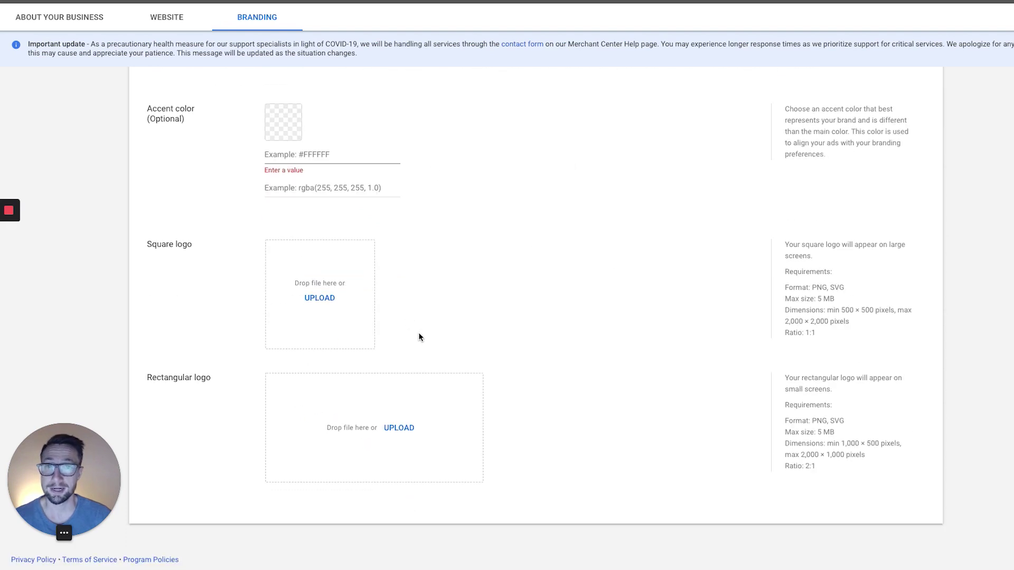
scroll(596, 323, "up", 3)
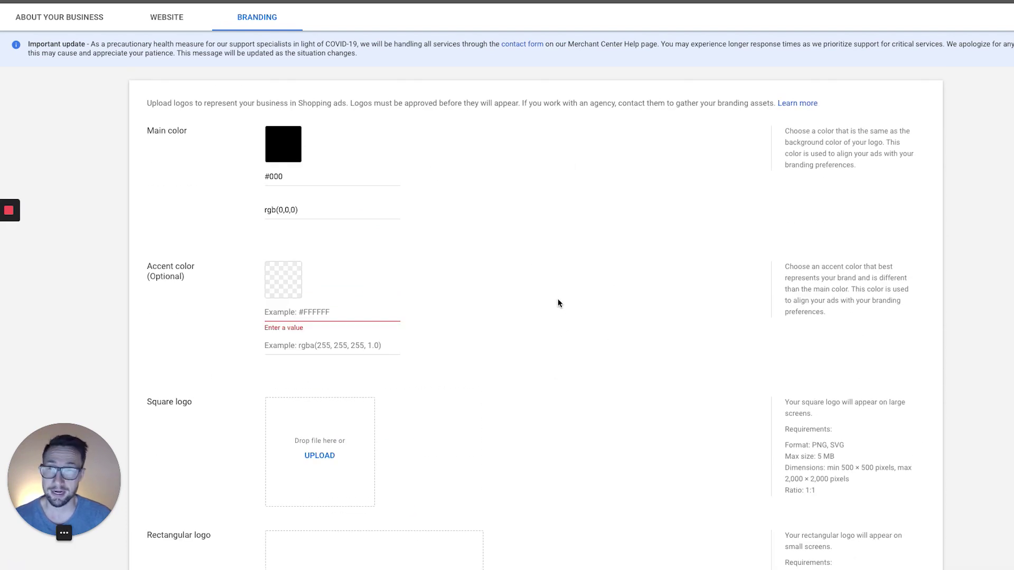